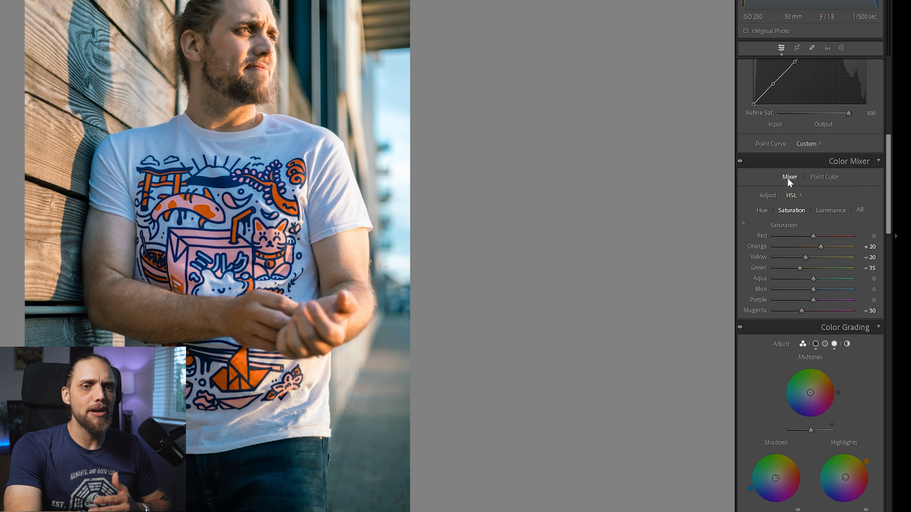
Step: Switch to Point Color and sample the tan wood wall and a pink tone from the photo
click(831, 178)
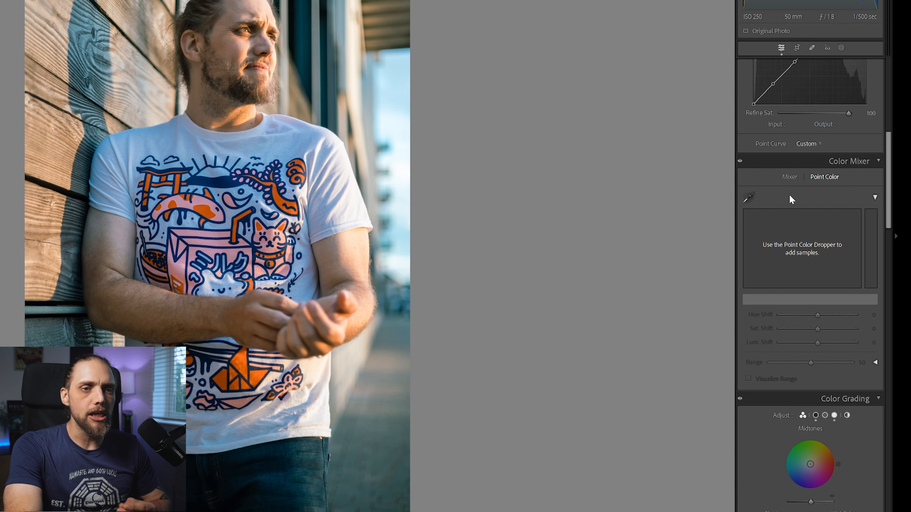
click(750, 198)
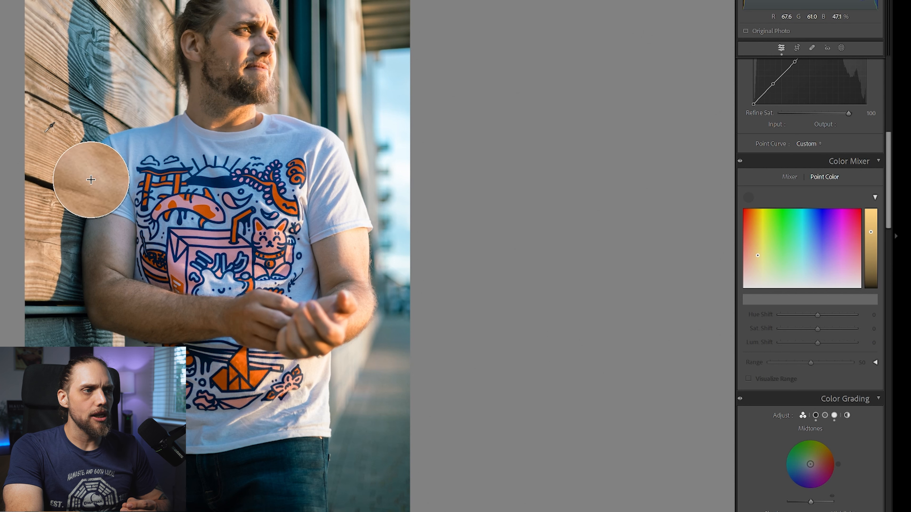
click(50, 150)
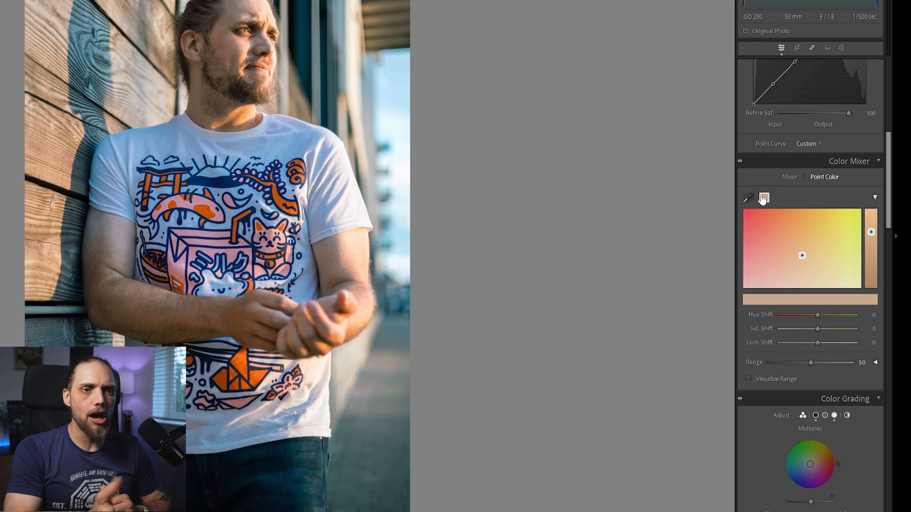
click(748, 198)
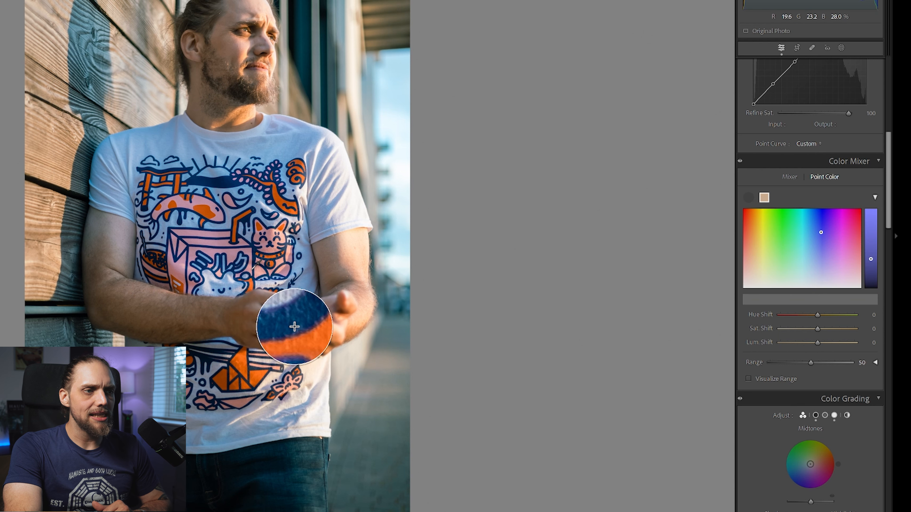
click(306, 317)
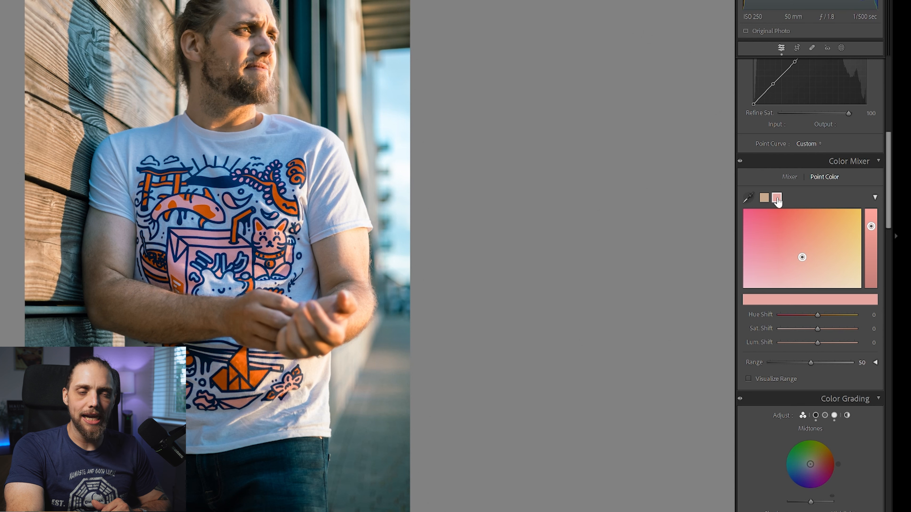
Step: Adjust the tan wood sample to hue shift -27, saturation shift 41 and luminance shift -22
click(765, 202)
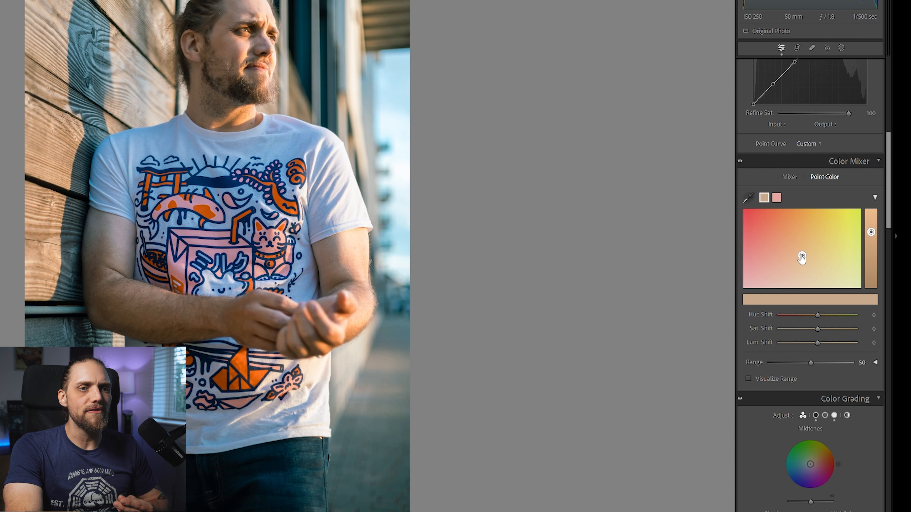
drag(802, 256, 784, 238)
drag(871, 233, 870, 249)
mouse_move(784, 241)
mouse_down()
mouse_move(791, 244)
mouse_move(781, 244)
mouse_up()
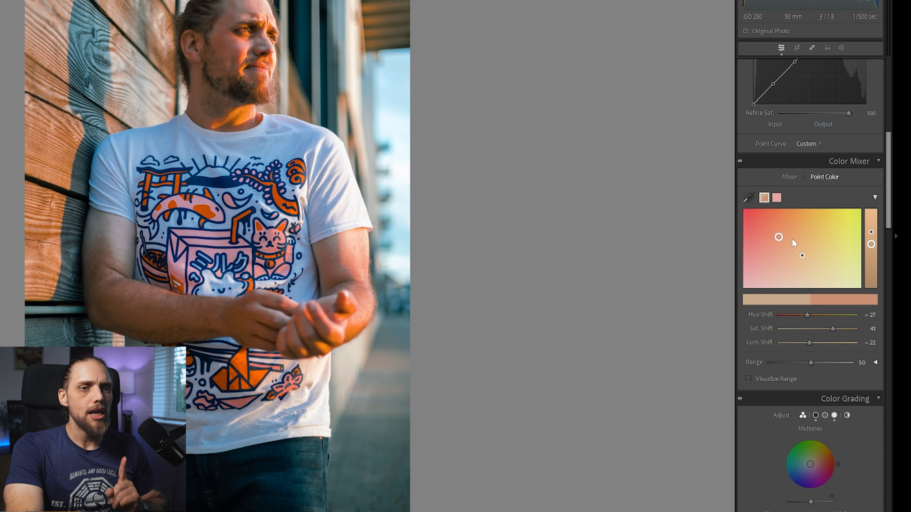
Step: Reset the tan wood sample's hue, saturation and luminance shifts to their defaults
double_click(780, 240)
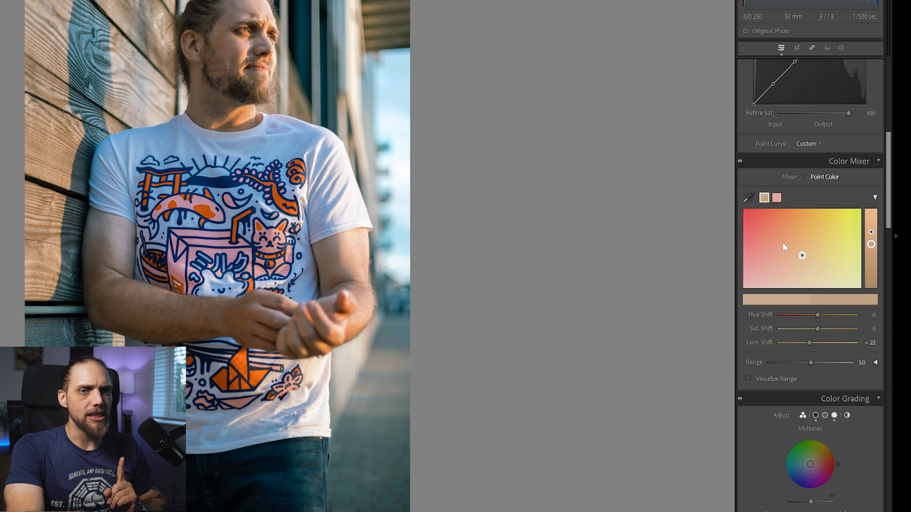
double_click(870, 244)
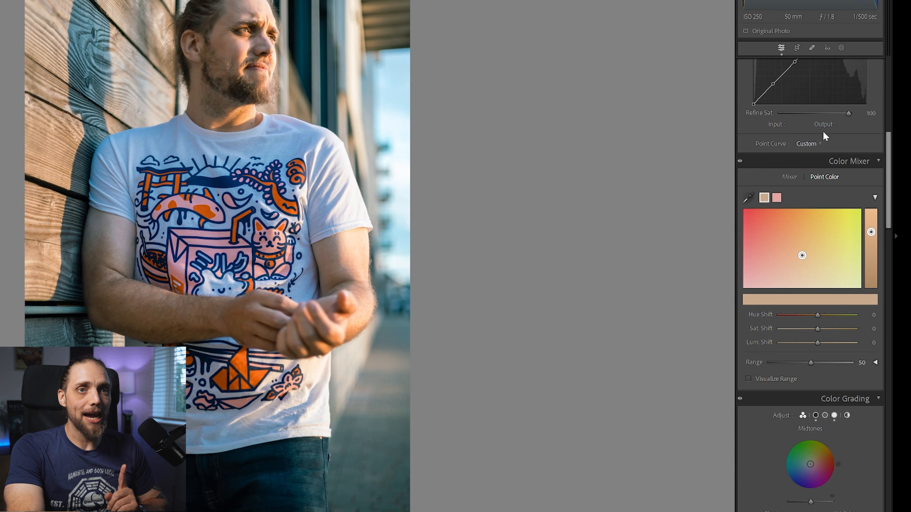
Step: Create a Select Subject mask and invert it so that it covers the background
scroll(847, 60, up, 10)
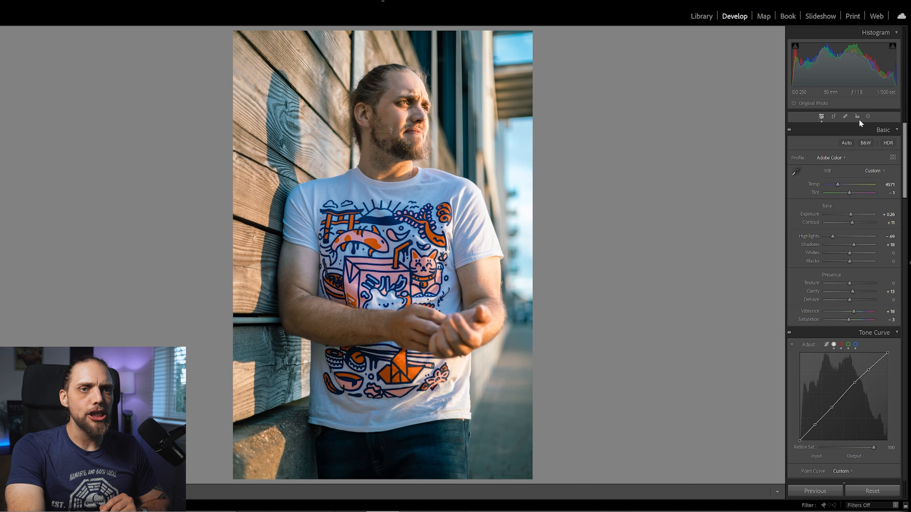
click(867, 117)
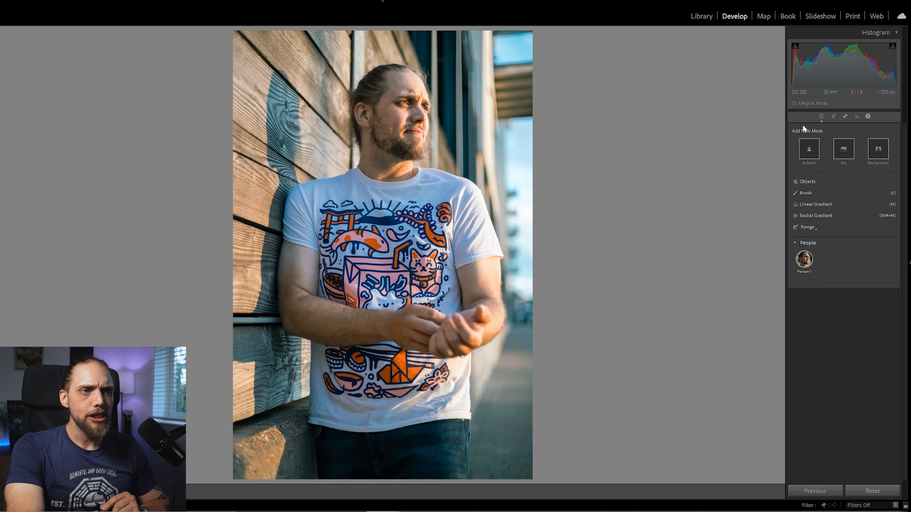
click(808, 150)
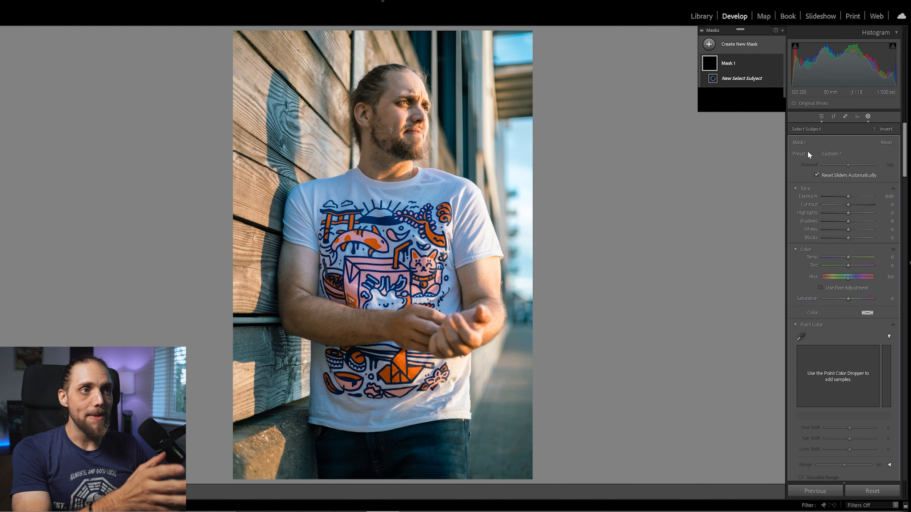
click(879, 130)
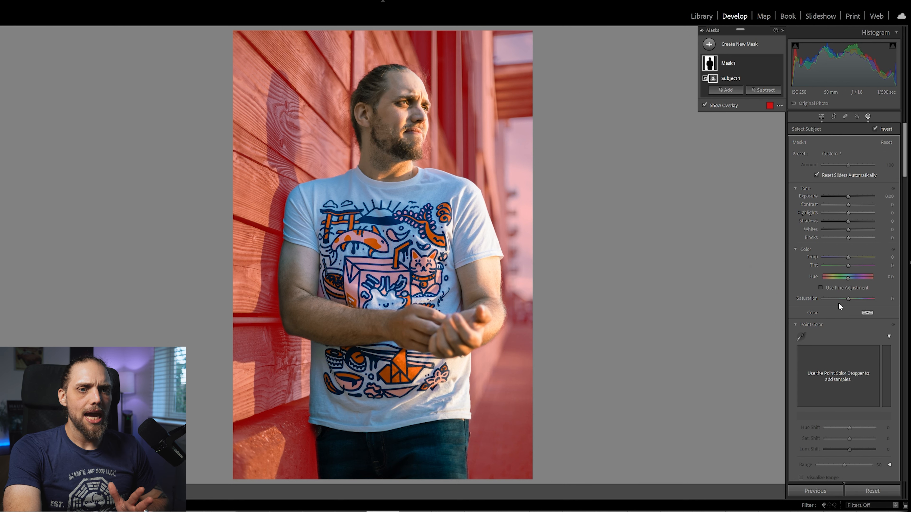
Step: Sample the wood wall within the background mask and set hue shift -27, saturation shift 21 and luminance shift -37
click(801, 337)
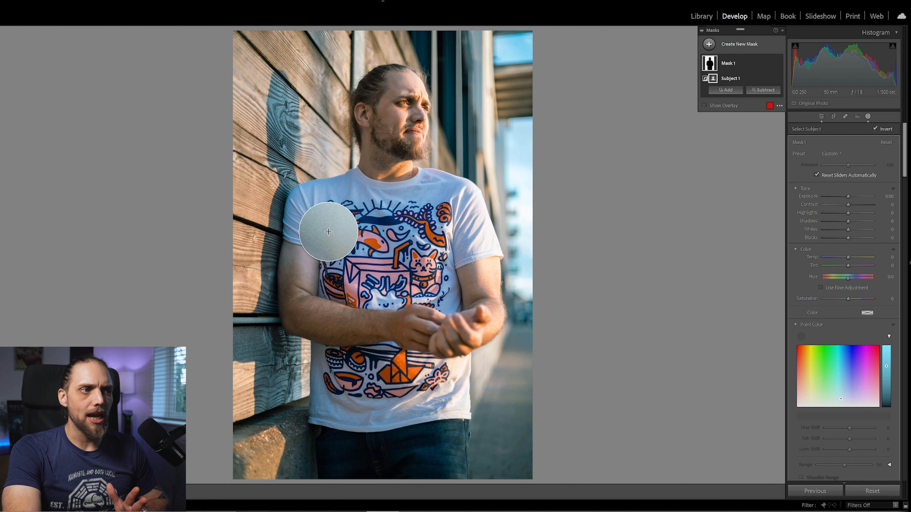
click(254, 195)
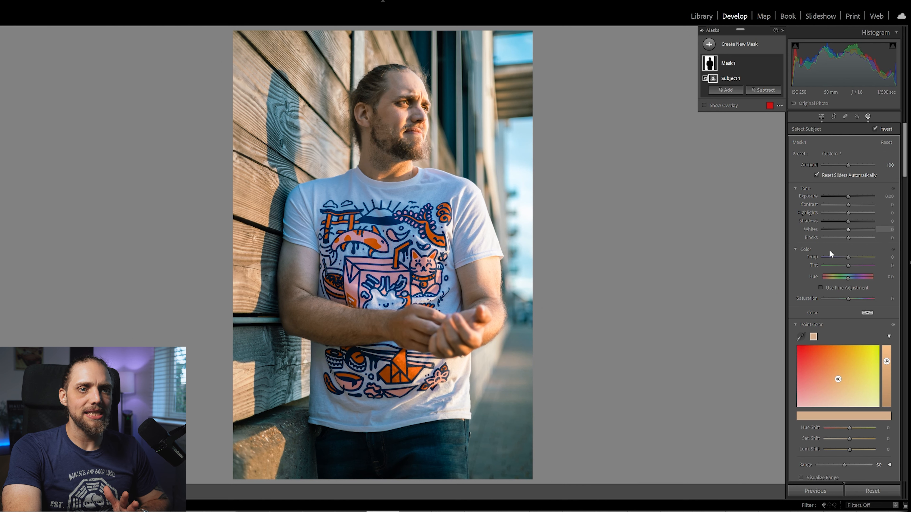
drag(837, 383, 823, 368)
drag(886, 362, 886, 381)
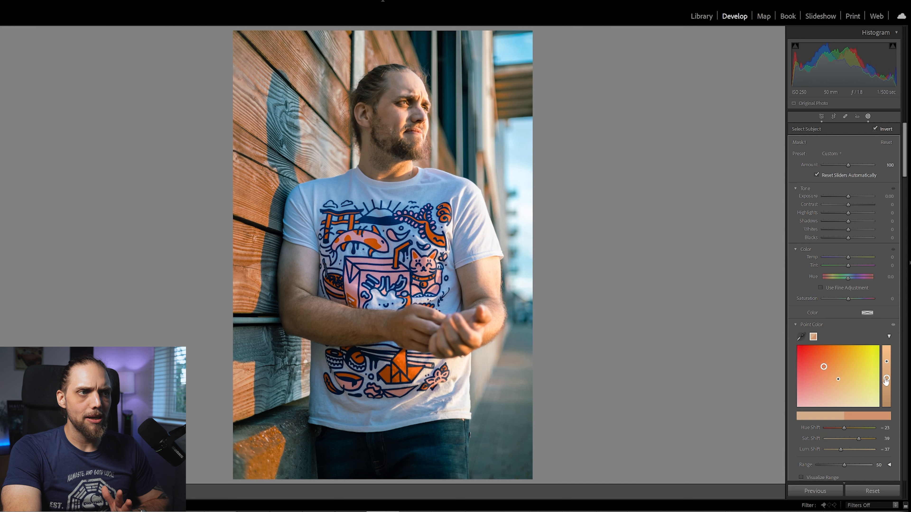
drag(844, 429, 855, 442)
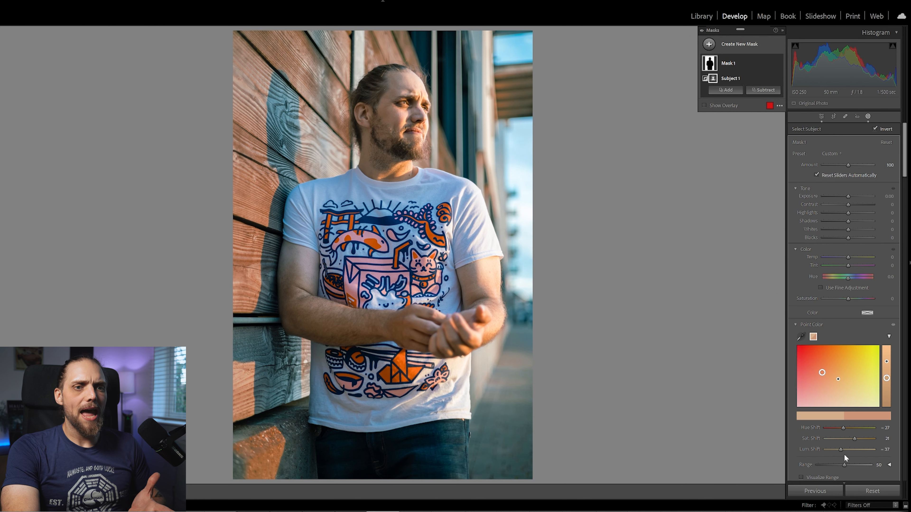
Step: Hide and show the background mask to compare the wall's colour with and without the edit
scroll(823, 342, down, 3)
scroll(824, 343, up, 3)
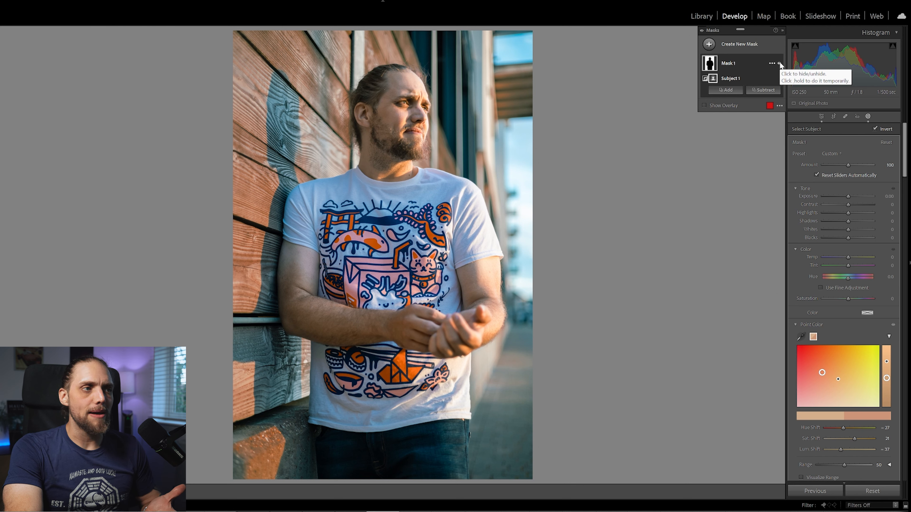
click(780, 64)
click(780, 63)
click(780, 63)
click(781, 63)
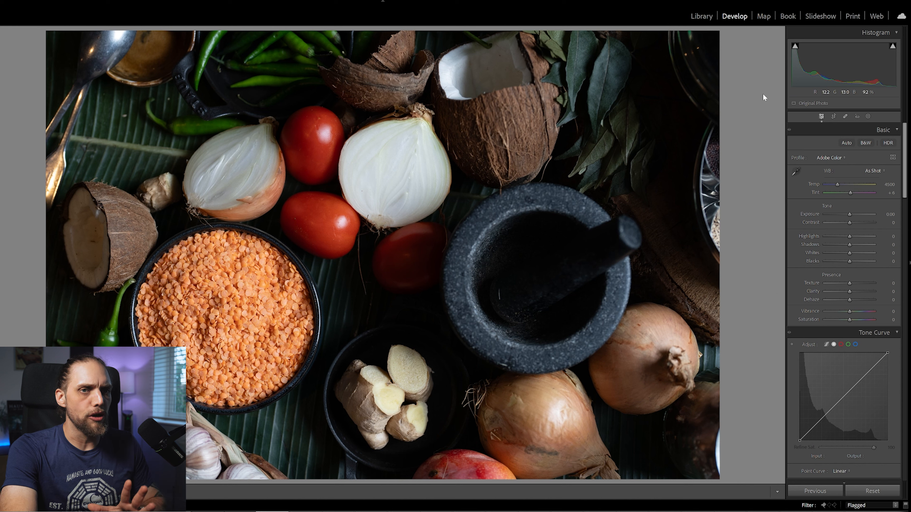
Step: Sample the orange lentils in the food photo with Point Color and set hue shift -15 and saturation shift 13
scroll(796, 280, down, 8)
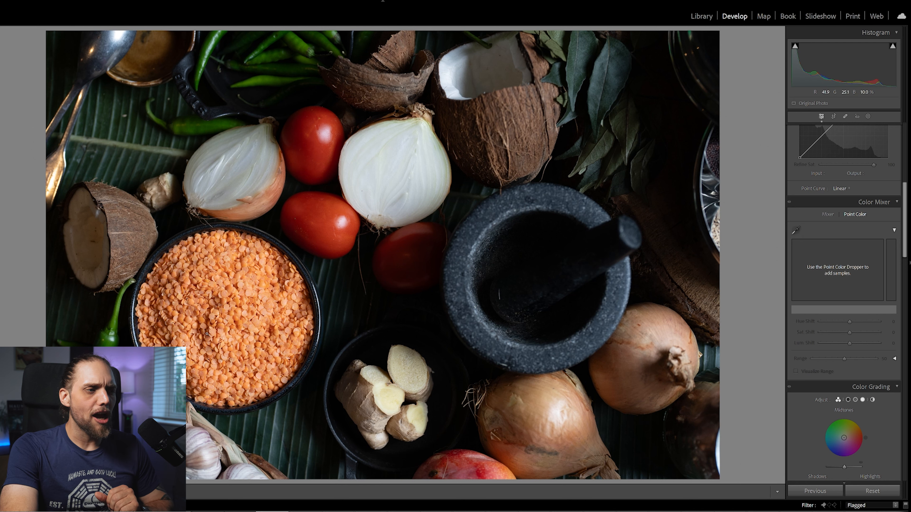
click(795, 230)
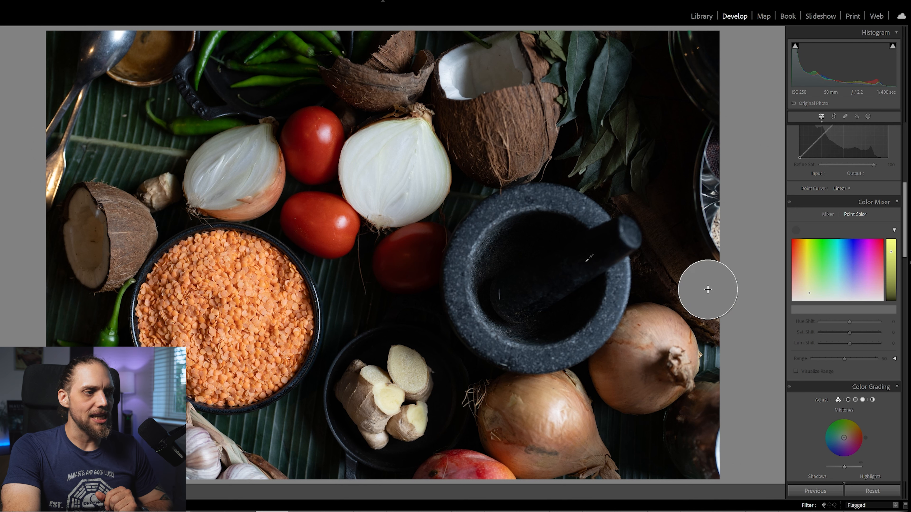
click(228, 281)
mouse_move(837, 268)
mouse_down()
mouse_move(821, 269)
mouse_move(834, 258)
mouse_move(828, 265)
mouse_up()
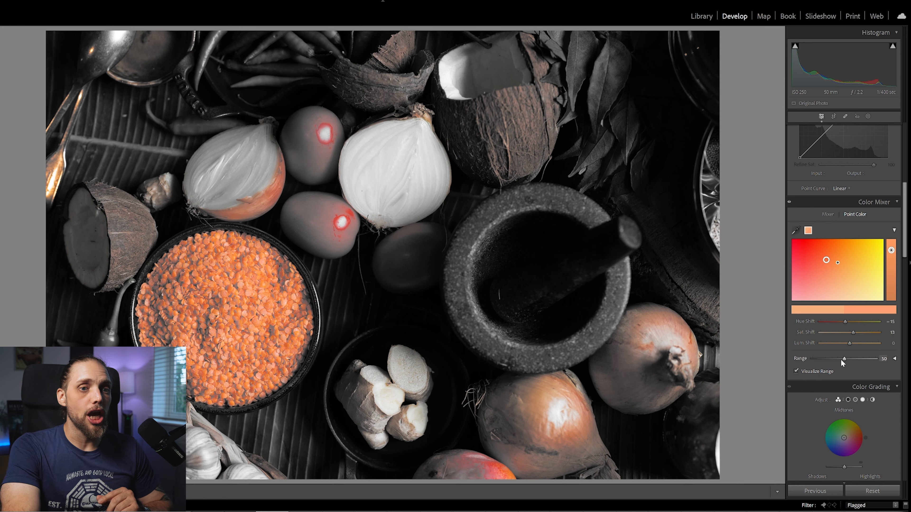
Step: Try the lentil sample's range at 100 and 0 while visualizing it, restoring the default 50 and turning off Visualize Range
drag(844, 359, 886, 361)
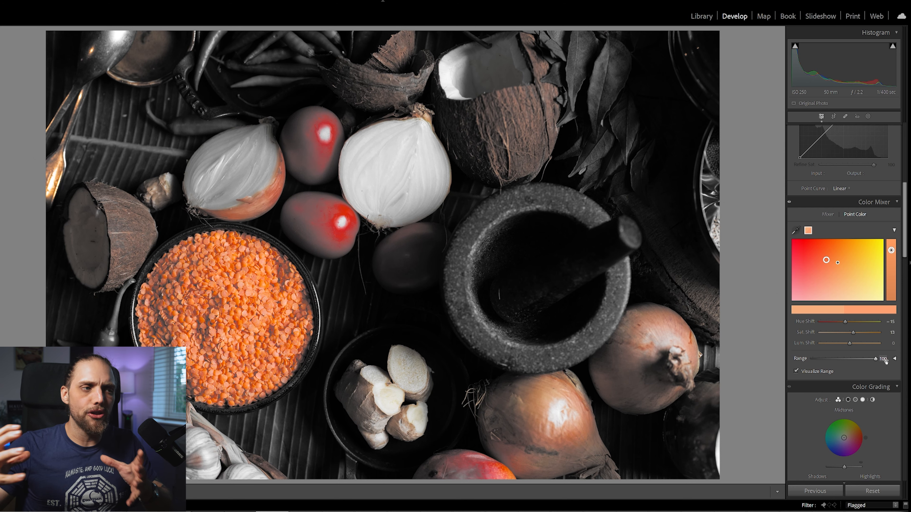
drag(877, 360, 810, 363)
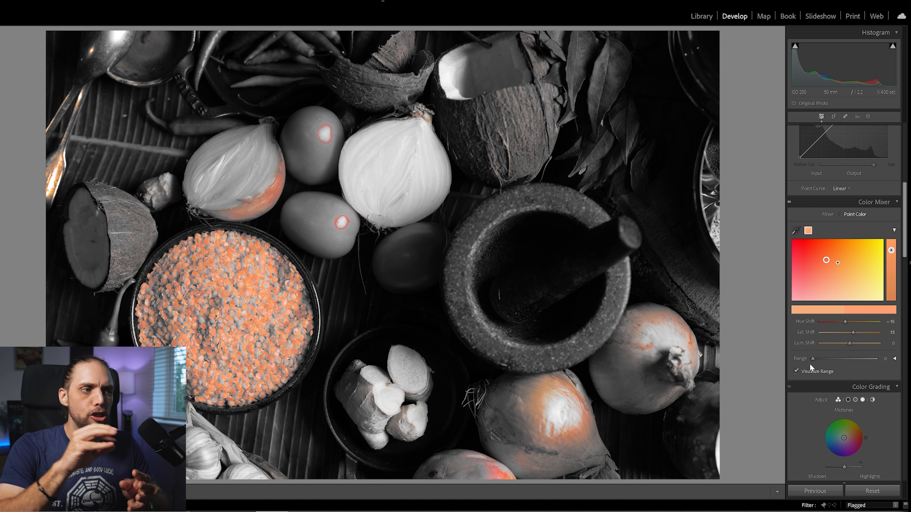
double_click(814, 359)
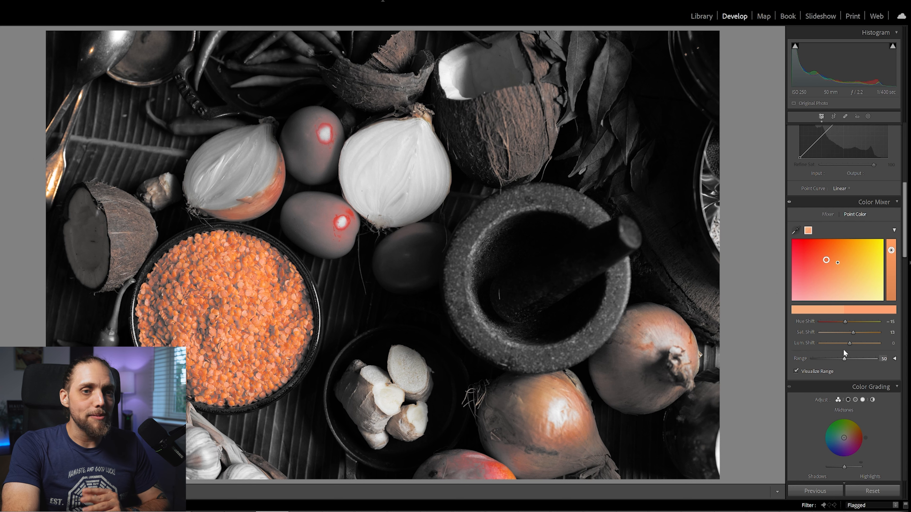
click(816, 372)
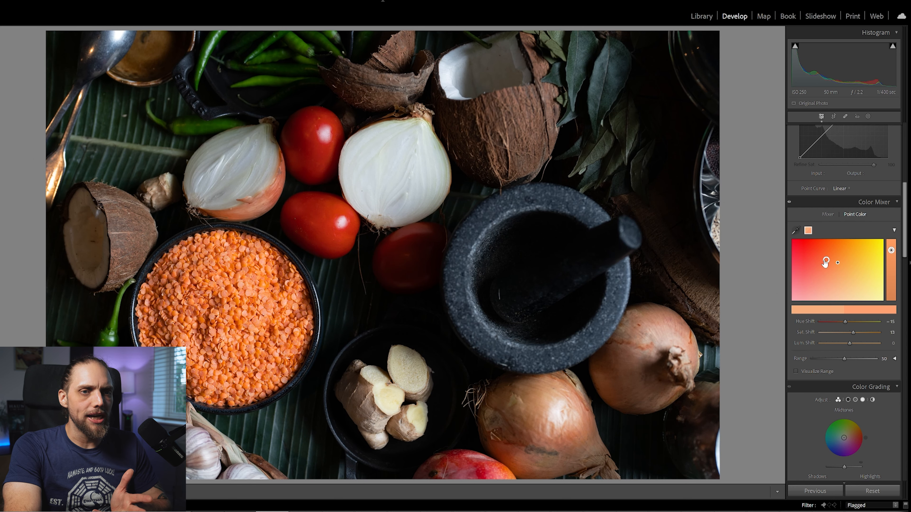
Step: Refine the lentil colour sample to hue shift -20 and saturation shift 22
drag(825, 263, 825, 263)
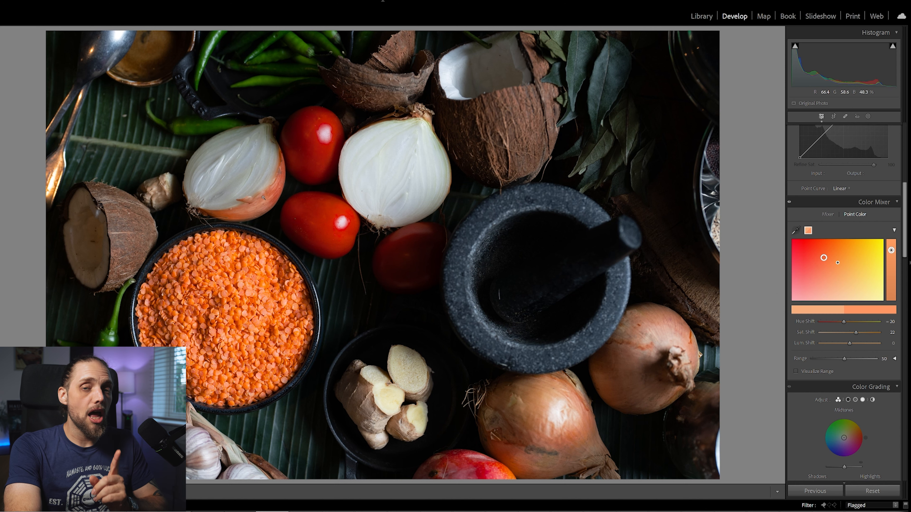
Step: Show the Color Mixer's HSL hue adjustments in place of Point Color
click(829, 215)
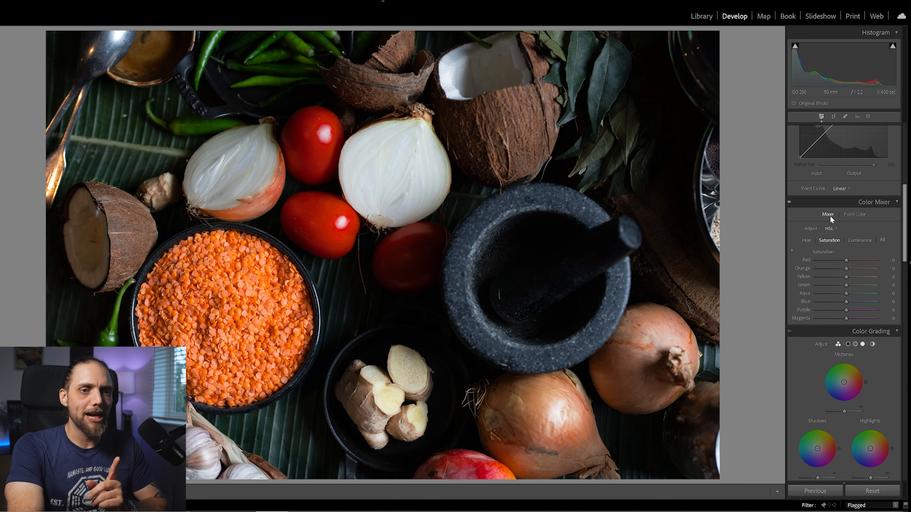
click(807, 240)
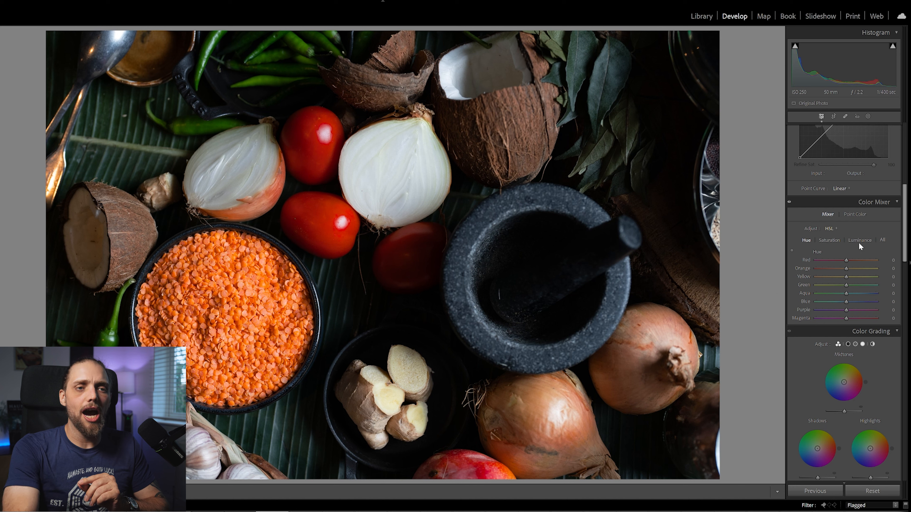